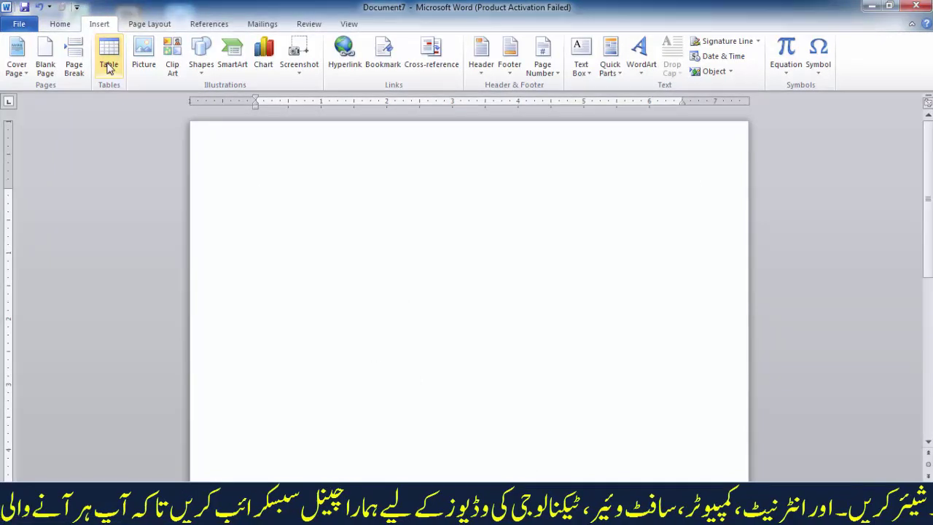
Draw a cross shape about 3.41" high and 4.31" wide in the upper half of the blank page
click(202, 61)
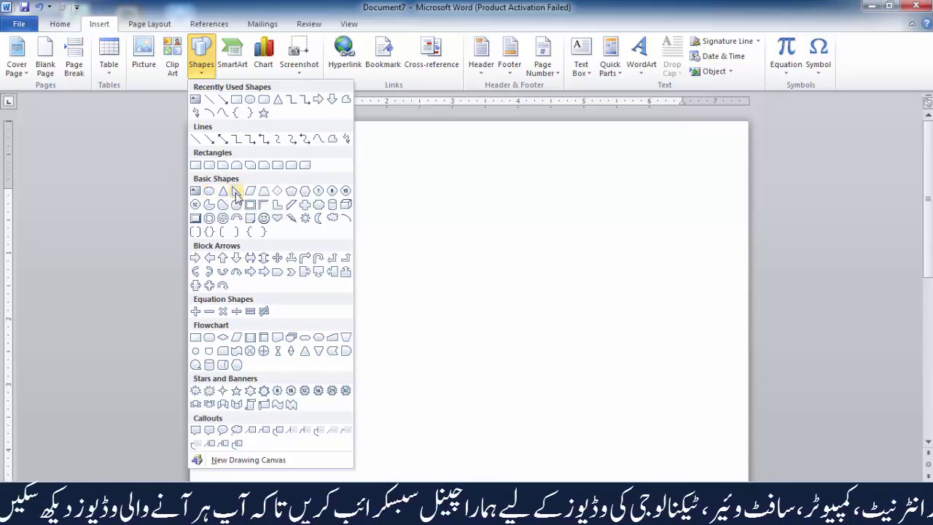
click(305, 205)
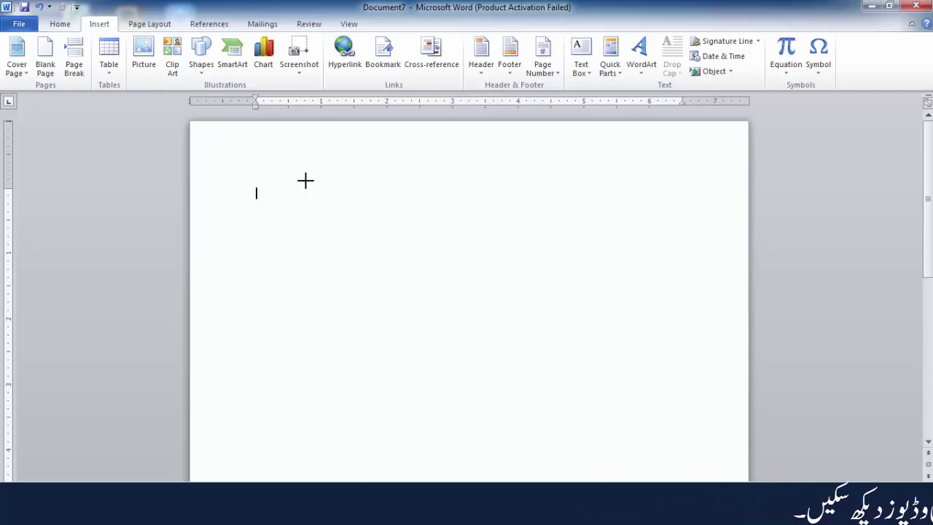
mouse_move(306, 180)
mouse_down()
mouse_move(350, 221)
mouse_move(532, 292)
mouse_move(575, 358)
mouse_move(589, 405)
mouse_up()
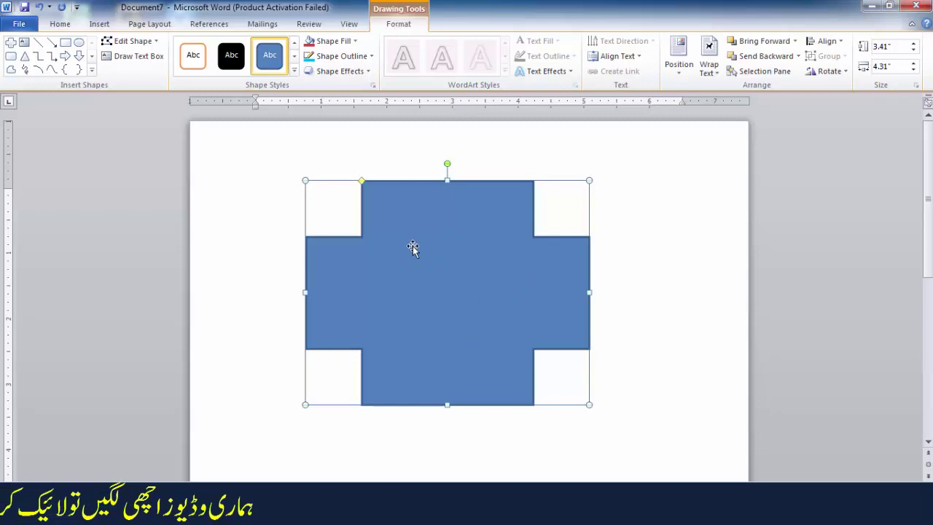
click(154, 43)
mouse_move(159, 59)
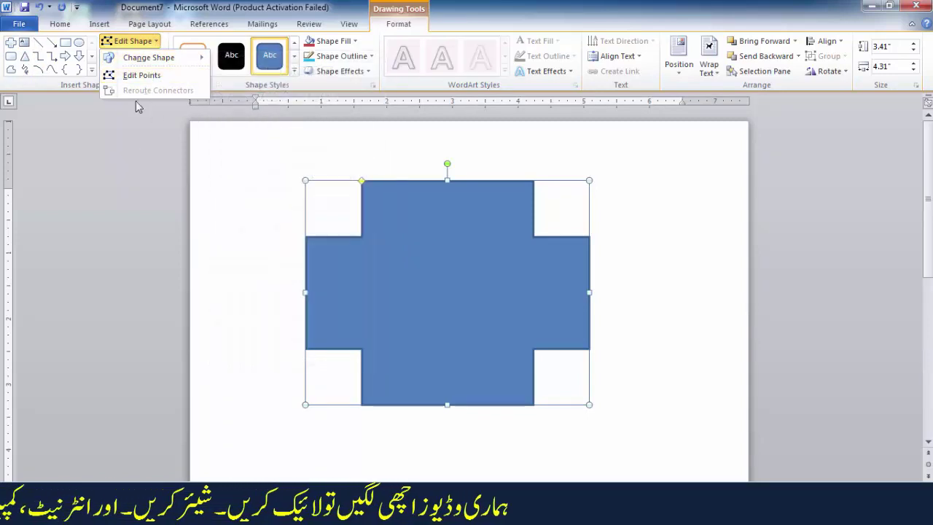
click(132, 135)
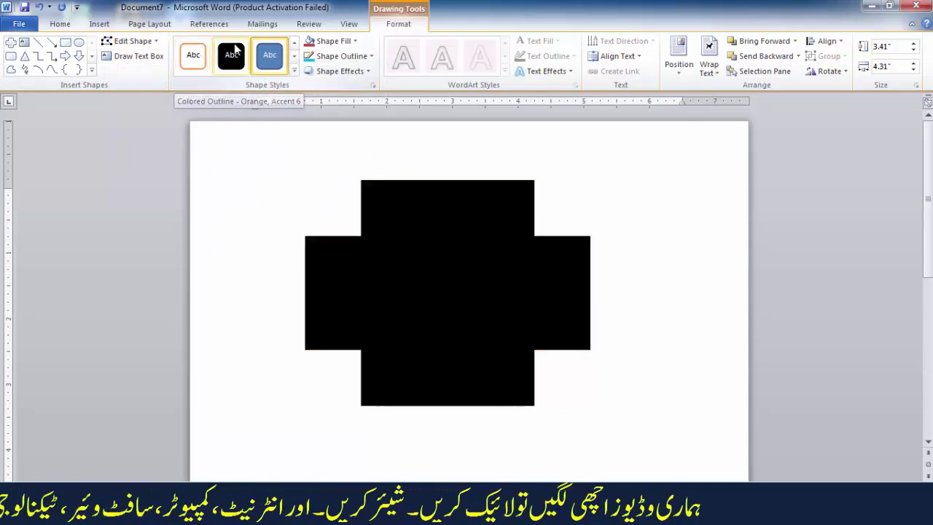
click(294, 70)
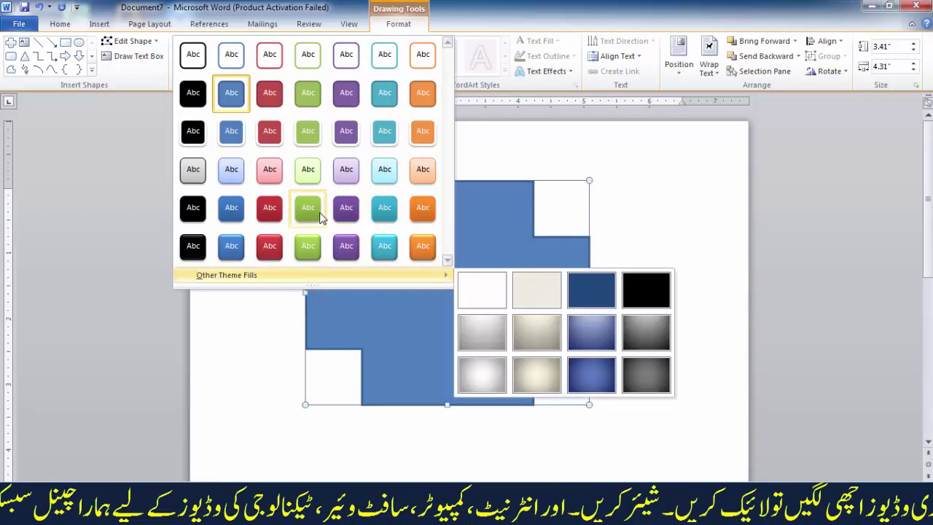
click(479, 140)
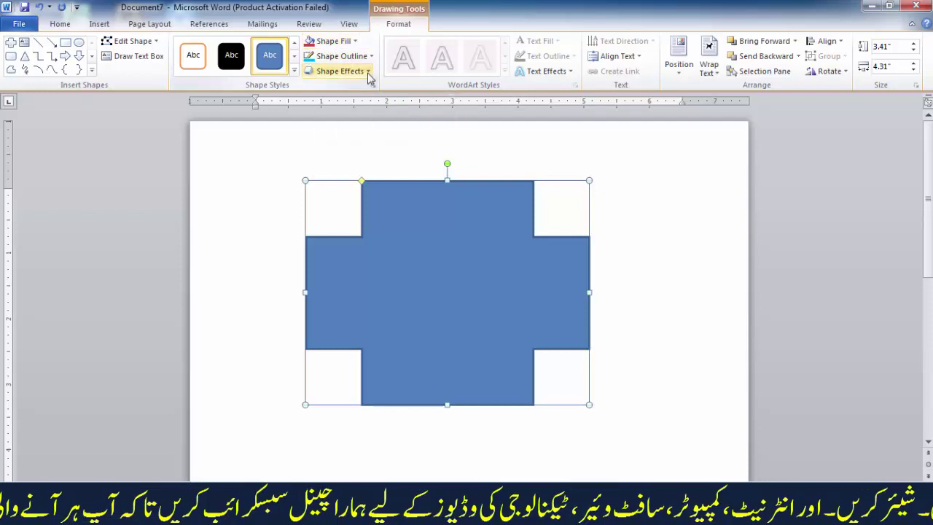
Try a red fill on the cross, replace it with no fill, and colour its outline red
click(356, 41)
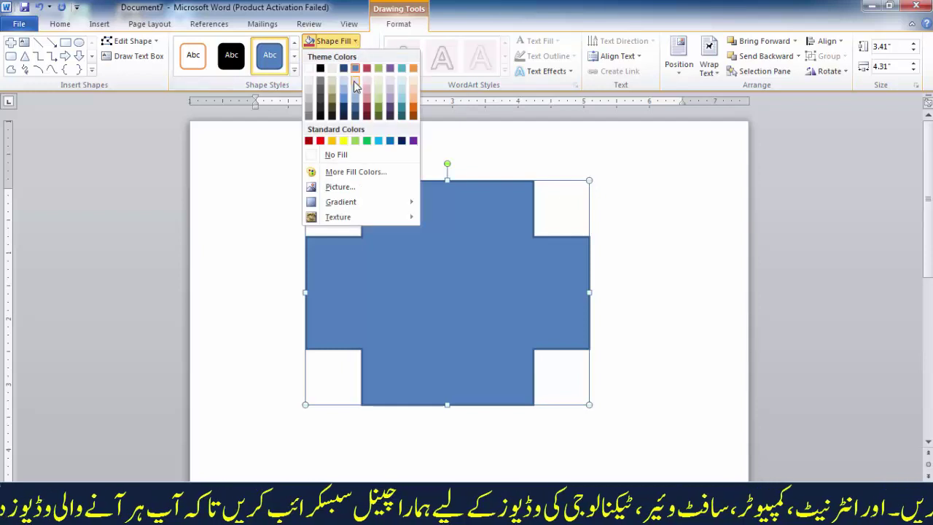
click(320, 141)
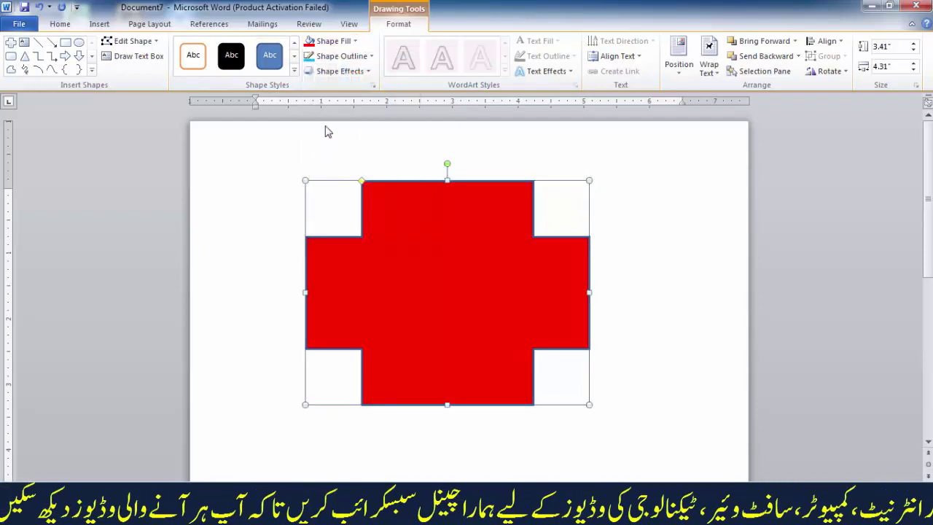
click(356, 41)
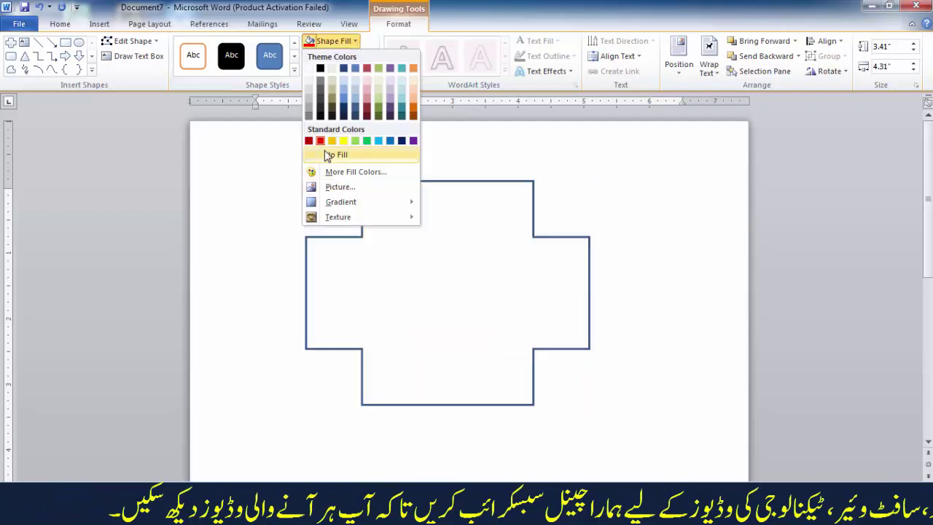
click(335, 154)
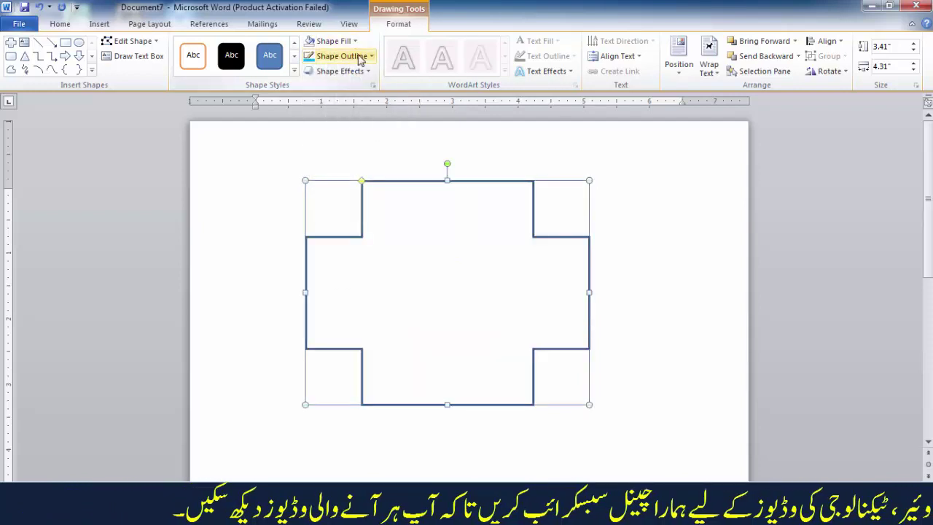
click(360, 57)
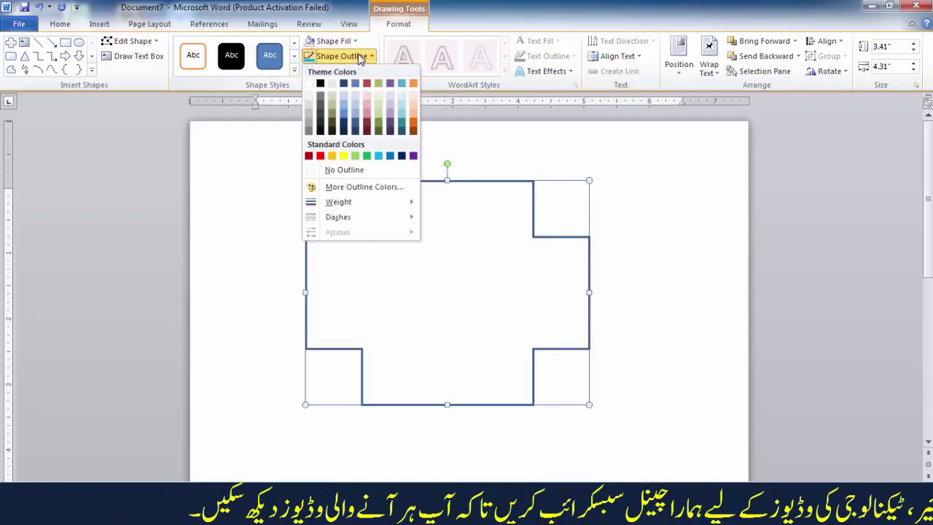
click(320, 156)
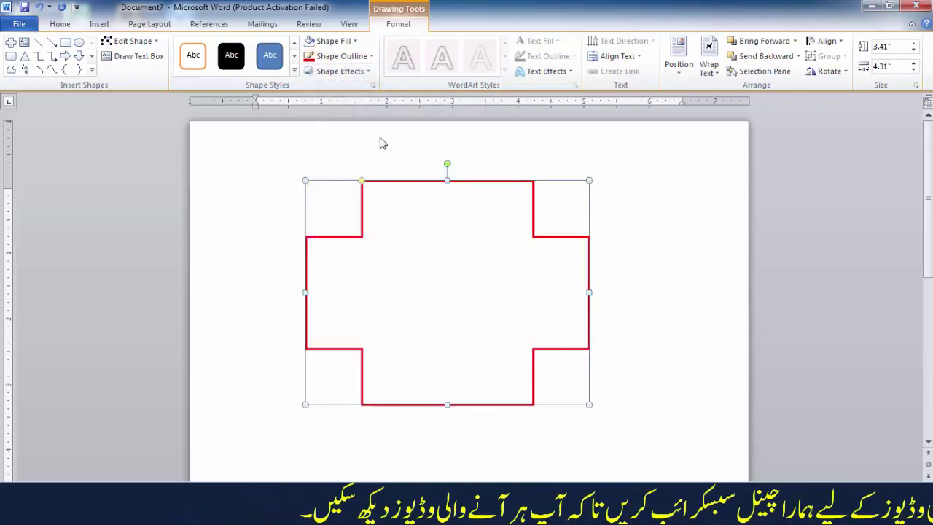
click(364, 72)
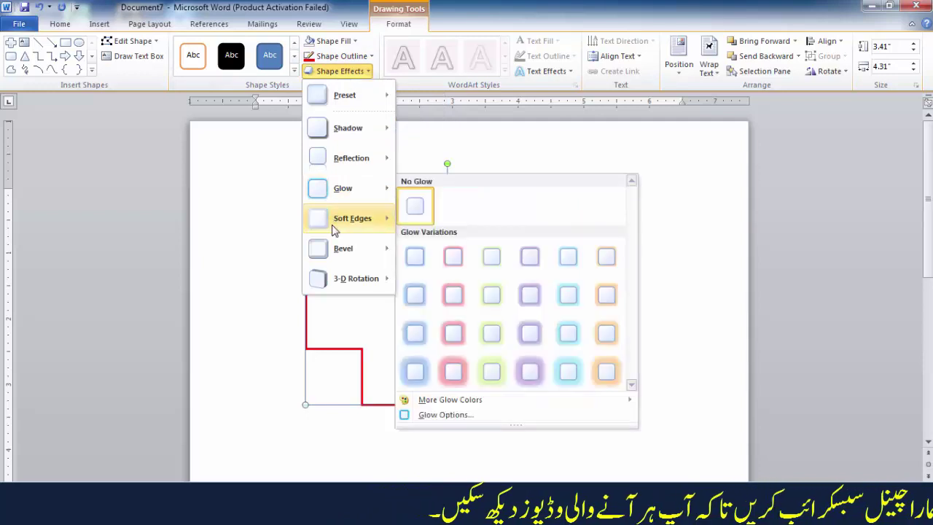
mouse_move(347, 248)
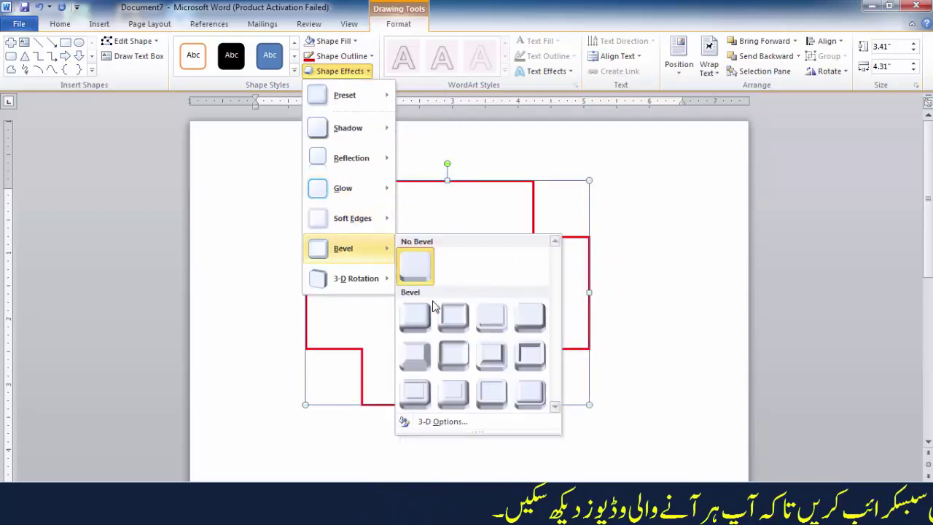
click(348, 72)
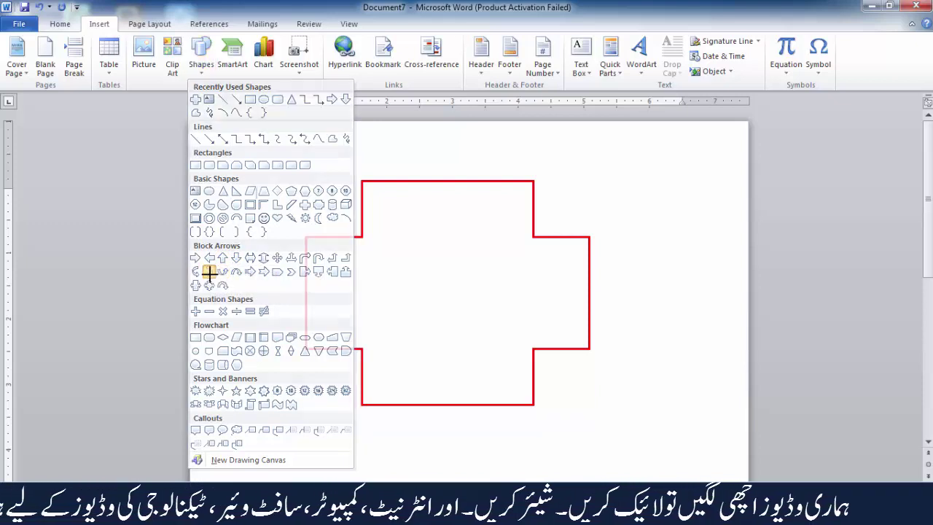
Draw a curved left block arrow about 4.56" high and 2.99" wide below the cross
click(210, 271)
scroll(632, 302, down, 4)
scroll(631, 302, down, 2)
mouse_move(639, 287)
mouse_down()
mouse_move(623, 358)
mouse_move(437, 425)
mouse_move(415, 458)
mouse_move(443, 467)
mouse_up()
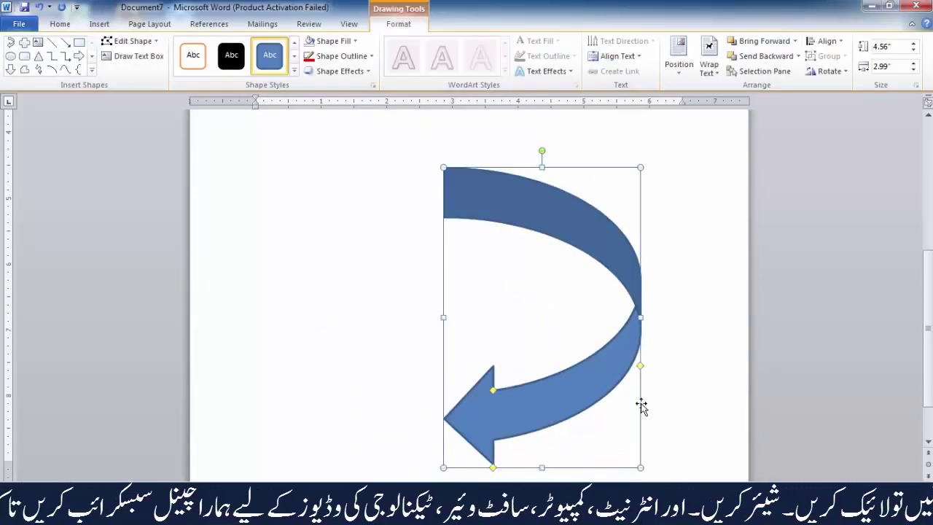
scroll(651, 413, down, 1)
Draw a curved up ribbon banner about 1.73" high and 5.56" wide, overlapping the curved arrow
click(61, 24)
click(99, 24)
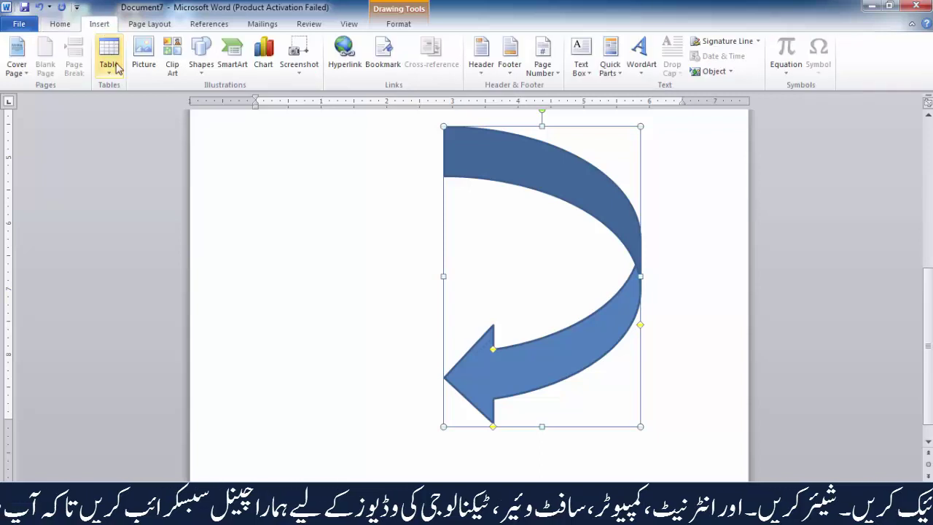
click(199, 67)
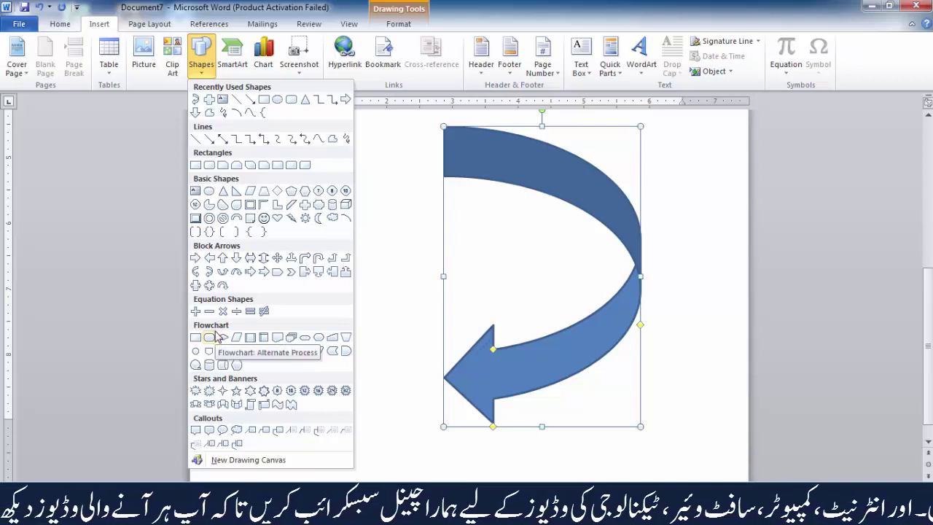
click(223, 406)
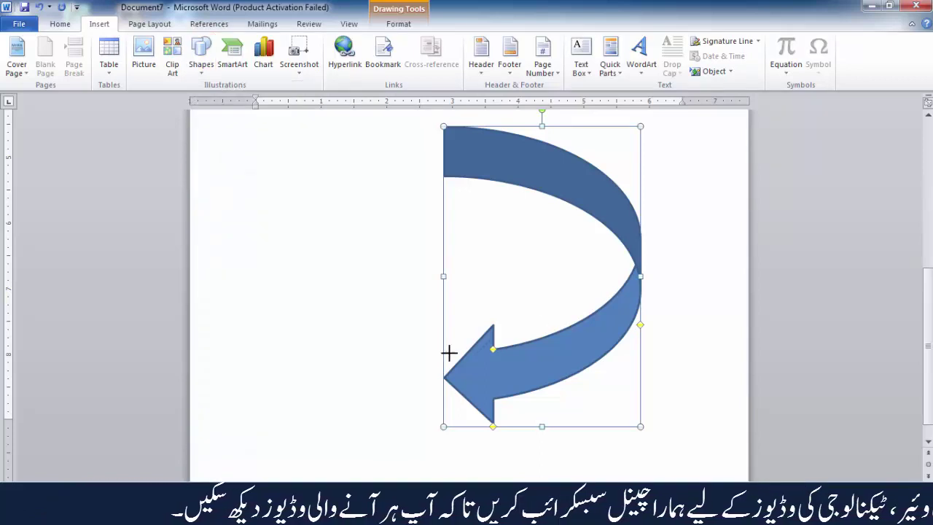
mouse_move(228, 203)
mouse_down()
mouse_move(263, 254)
mouse_move(376, 289)
mouse_move(594, 317)
mouse_up()
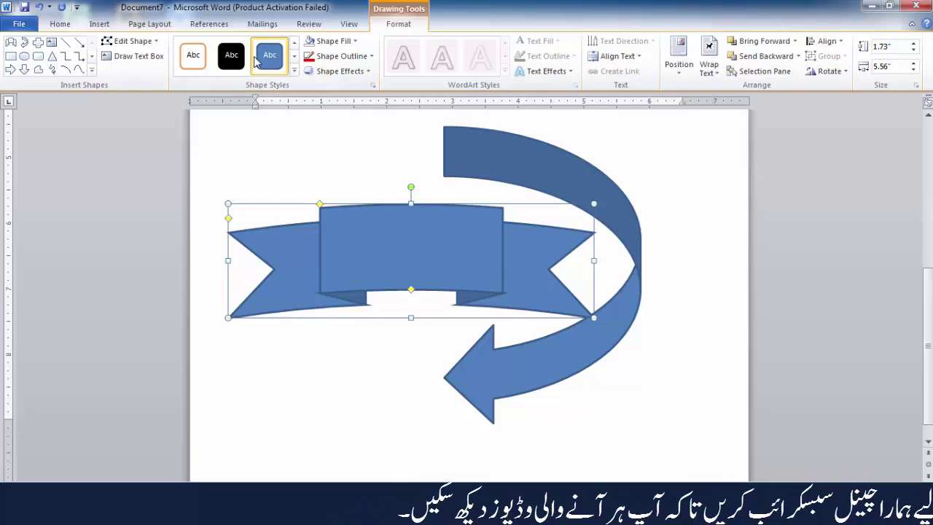
Apply the Colored Outline - Orange, Accent 6 shape style to the ribbon banner
click(194, 57)
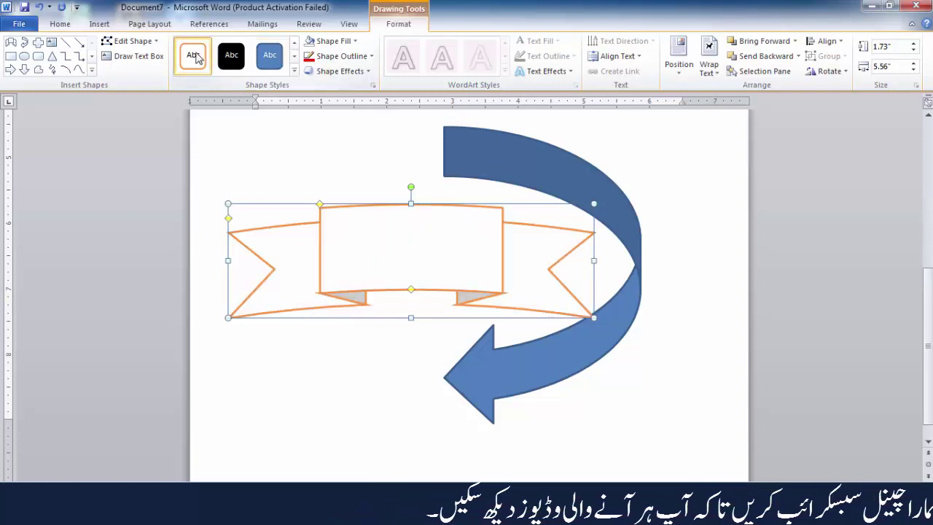
right_click(379, 224)
click(360, 257)
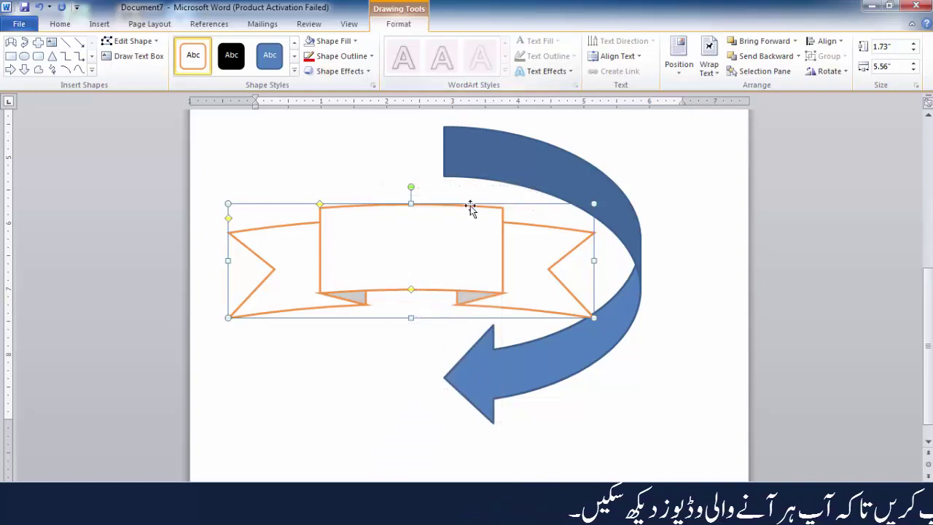
Draw an elbow connector across the red-outlined cross, from above its left arm to beyond its right arm
scroll(470, 207, up, 10)
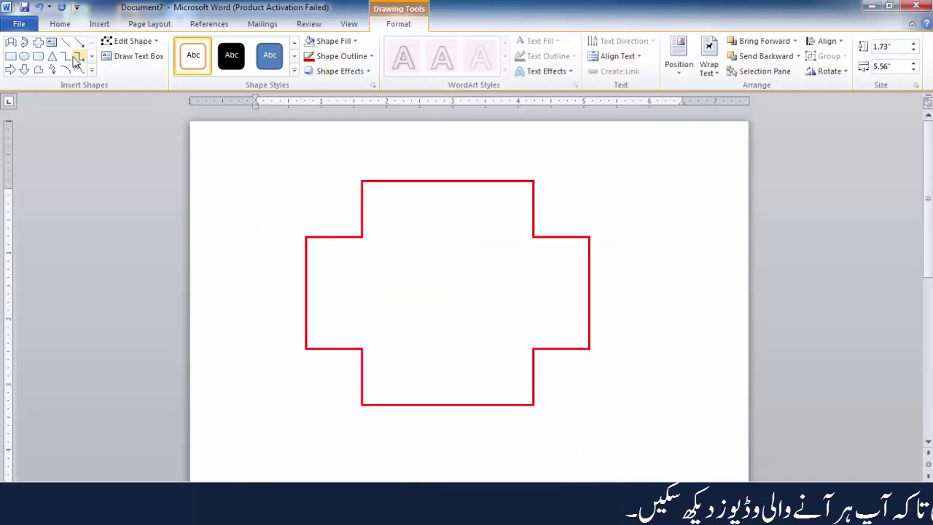
drag(296, 180, 535, 304)
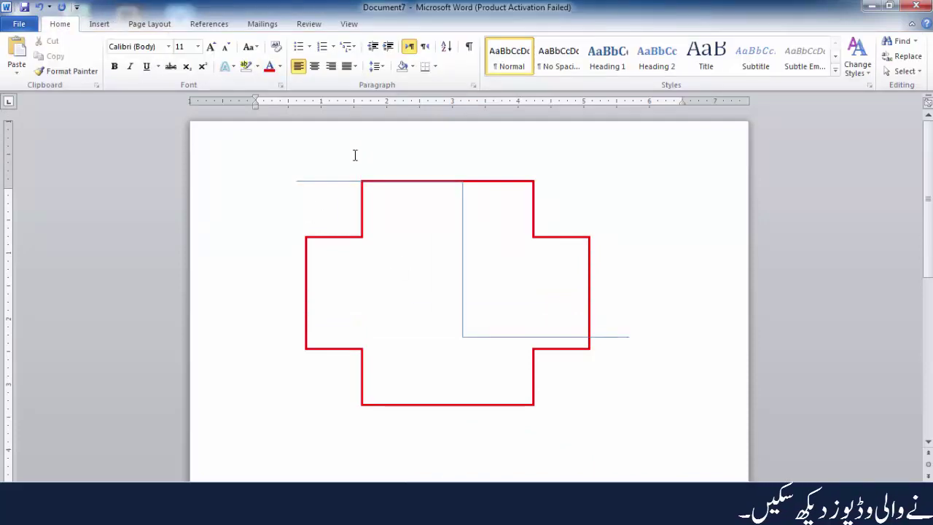
scroll(548, 309, down, 5)
scroll(546, 310, down, 2)
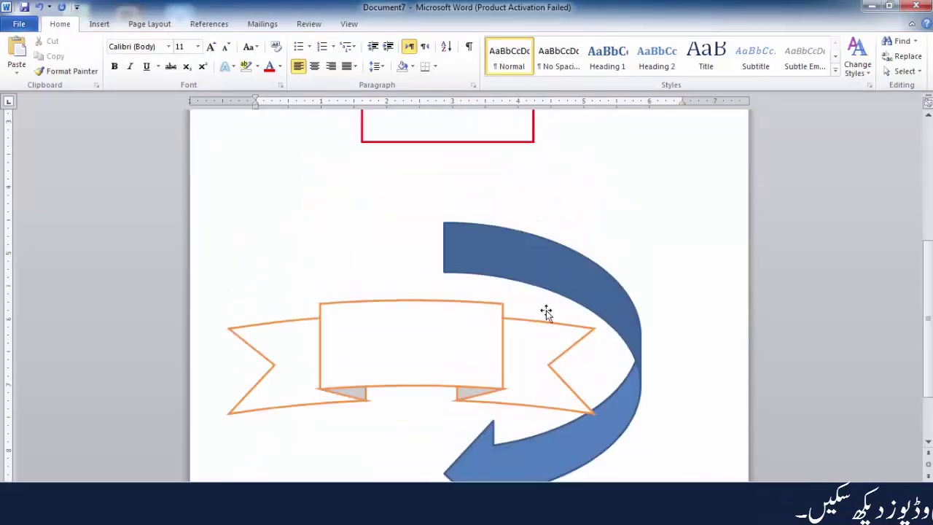
scroll(547, 309, up, 6)
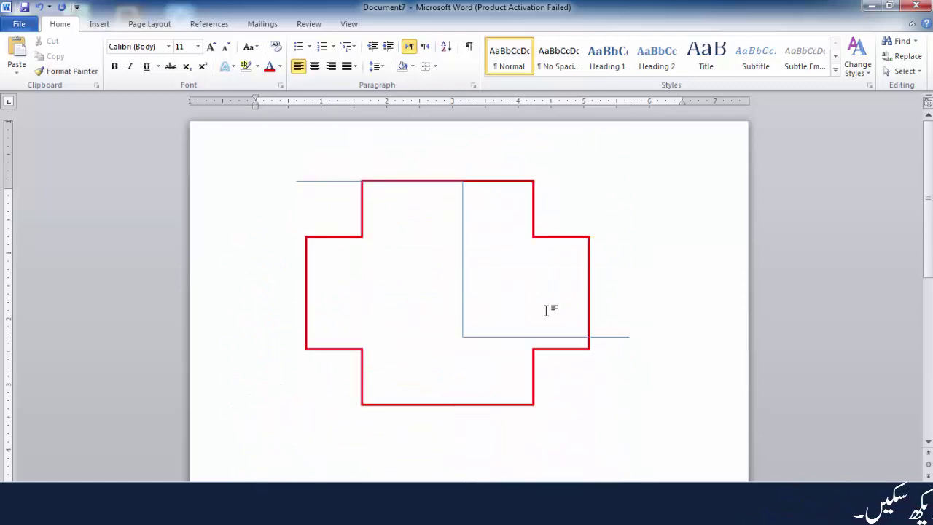